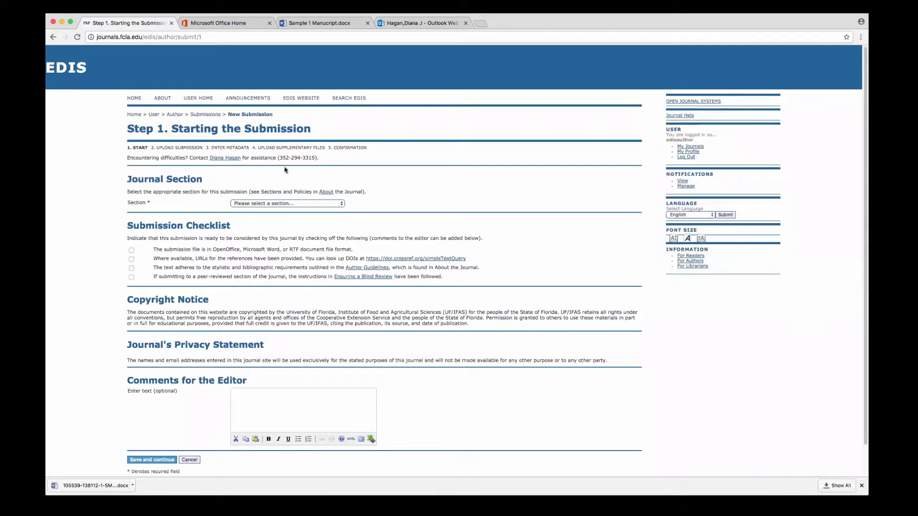
- Select Testing Department as the journal section for the new submission
{"action": "left_click_drag", "start_coordinate": [325, 160], "coordinate": [127, 156]}
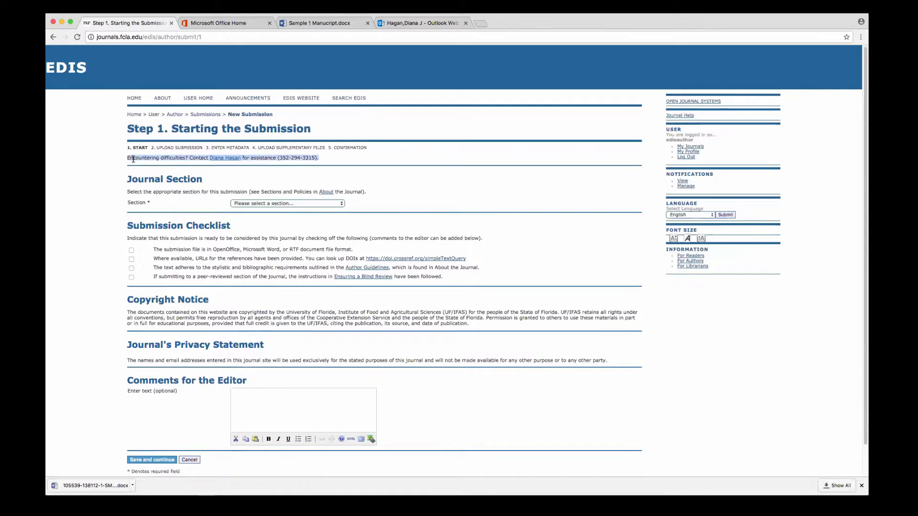
{"action": "left_click", "coordinate": [433, 186]}
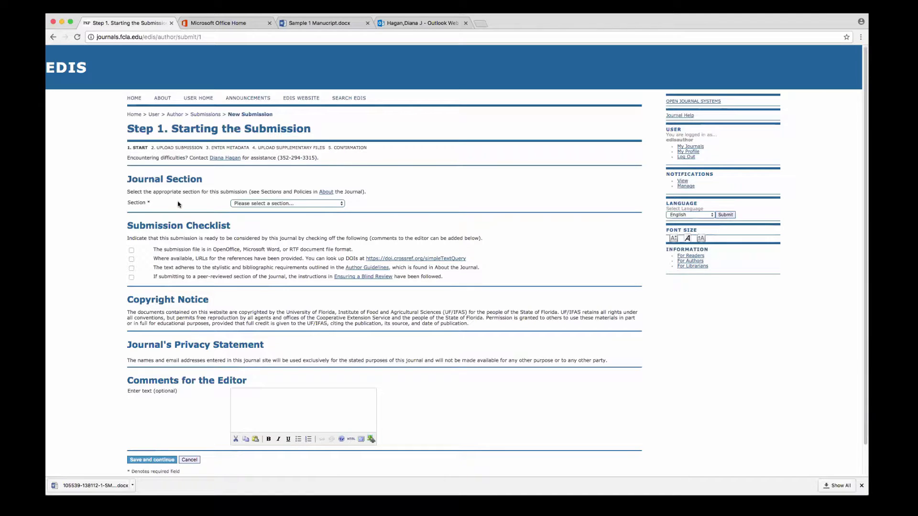
{"action": "left_click", "coordinate": [342, 205]}
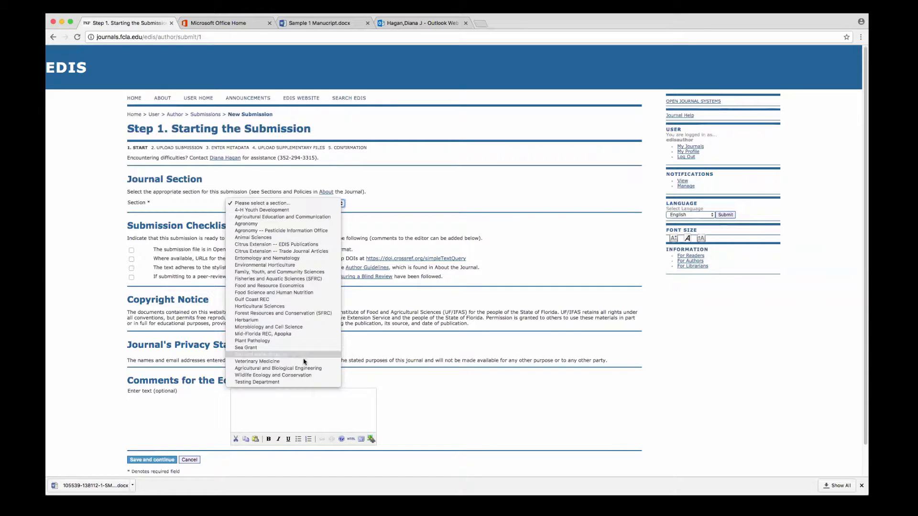
{"action": "left_click", "coordinate": [286, 382]}
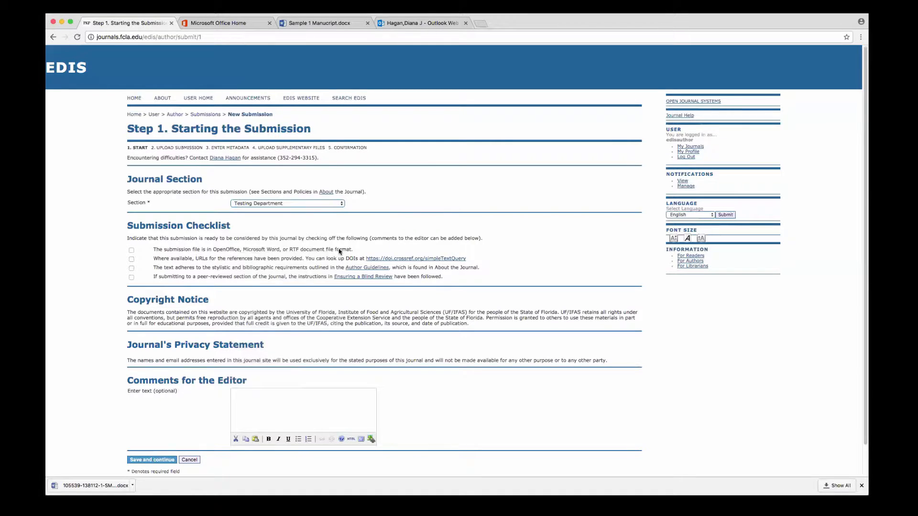
- Check off the file format and reference URL checklist items, and open the Author Guidelines in a separate tab
{"action": "left_click", "coordinate": [132, 251]}
{"action": "right_click", "coordinate": [371, 267]}
{"action": "left_click", "coordinate": [131, 260]}
{"action": "left_click", "coordinate": [365, 268]}
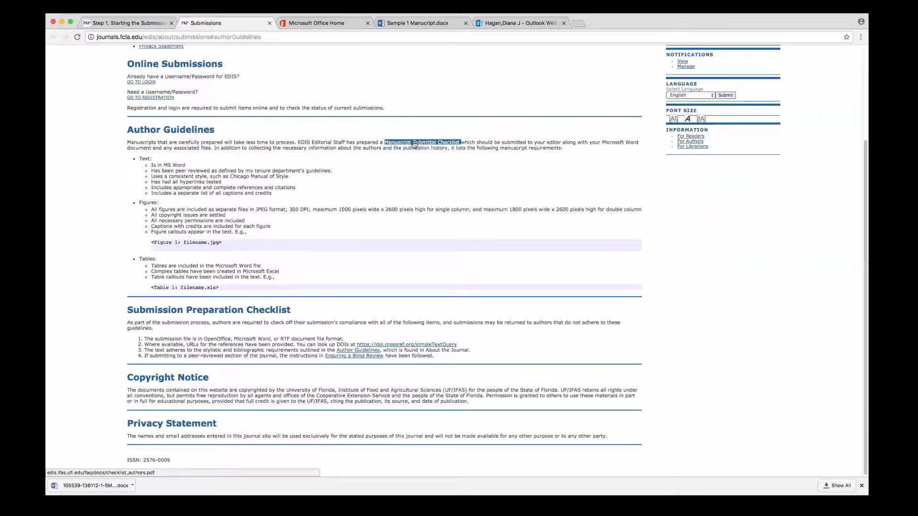
- Review the figure resolution requirement, submission preparation checklist and copyright notice in the author guidelines, and close that page
{"action": "left_click", "coordinate": [343, 164]}
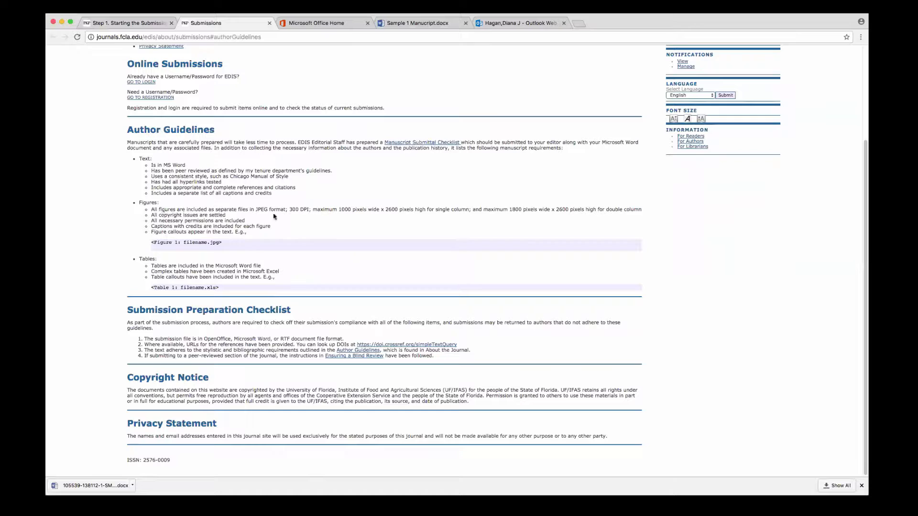
{"action": "left_click_drag", "start_coordinate": [290, 211], "coordinate": [309, 211]}
{"action": "scroll", "coordinate": [337, 277], "scroll_direction": "up", "scroll_amount": 1}
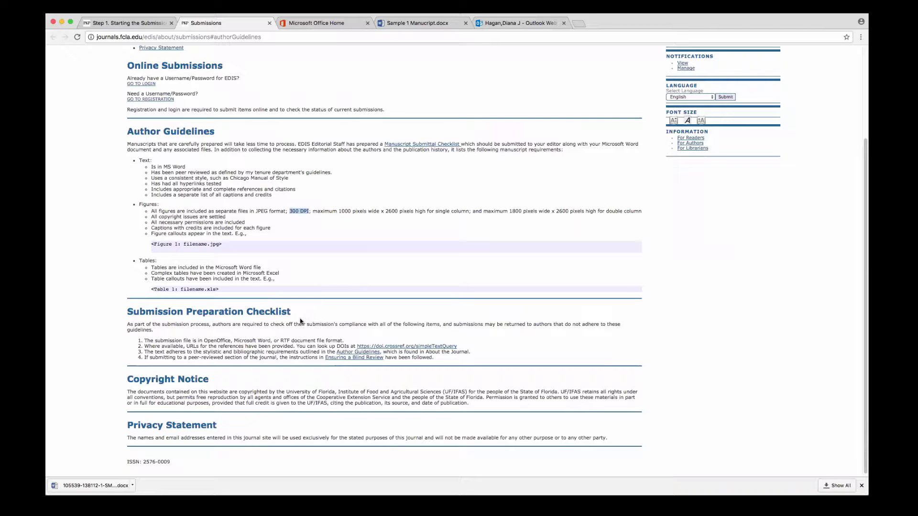
{"action": "left_click", "coordinate": [221, 324]}
{"action": "mouse_move", "coordinate": [138, 342]}
{"action": "left_mouse_down"}
{"action": "mouse_move", "coordinate": [340, 346]}
{"action": "mouse_move", "coordinate": [222, 362]}
{"action": "mouse_move", "coordinate": [439, 363]}
{"action": "left_mouse_up"}
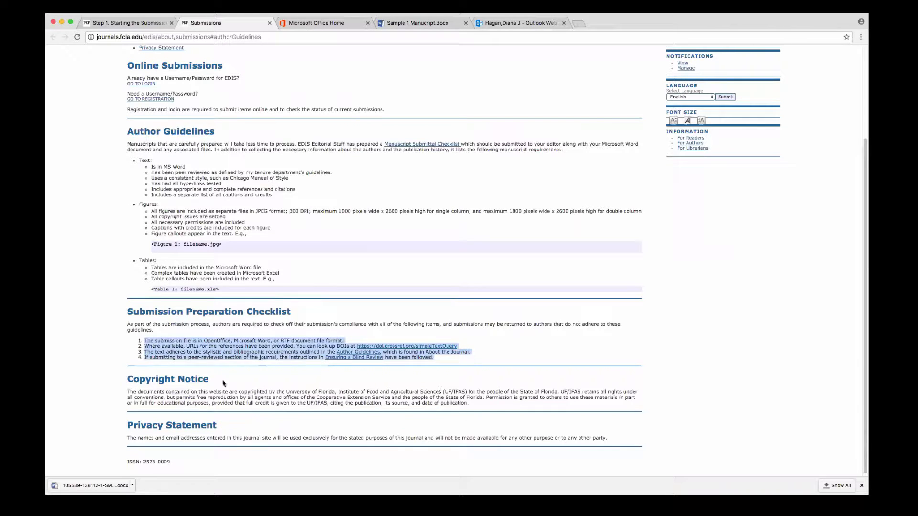
{"action": "left_click_drag", "start_coordinate": [127, 380], "coordinate": [470, 410]}
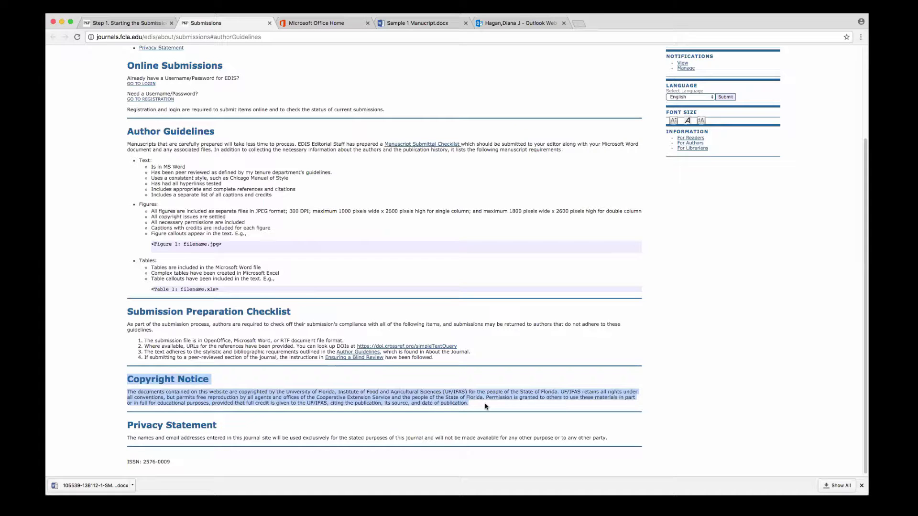
{"action": "left_click", "coordinate": [482, 410]}
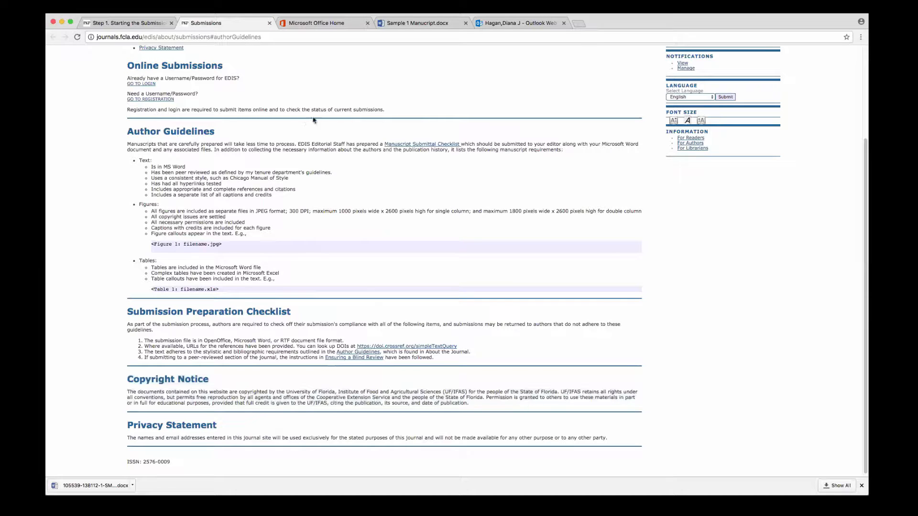
{"action": "left_click", "coordinate": [269, 23]}
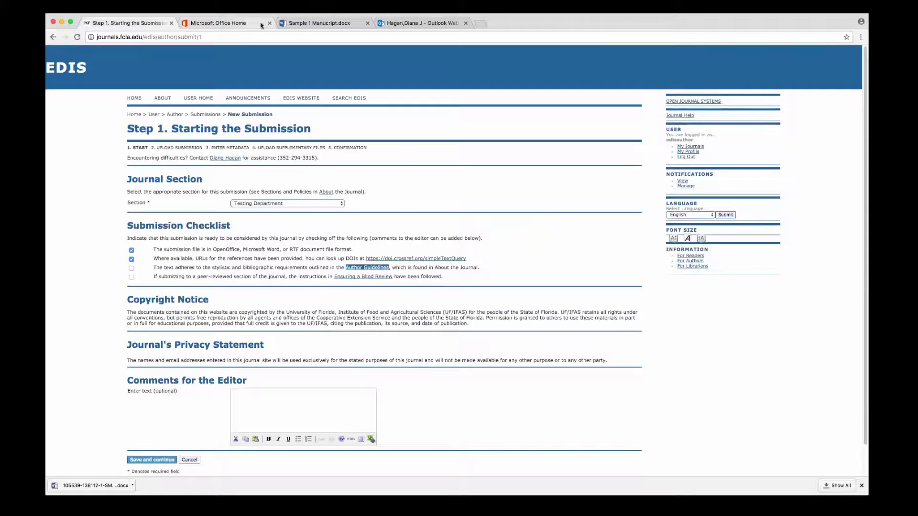
- Check off the stylistic requirements and blind review checklist items, leave the editor comments empty, and save Step 1 to continue
{"action": "left_click", "coordinate": [132, 269]}
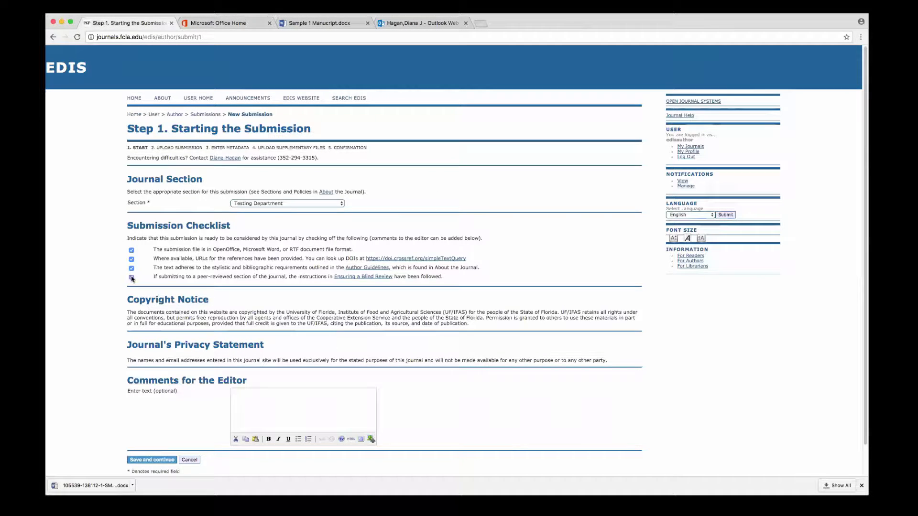
{"action": "left_click", "coordinate": [131, 278]}
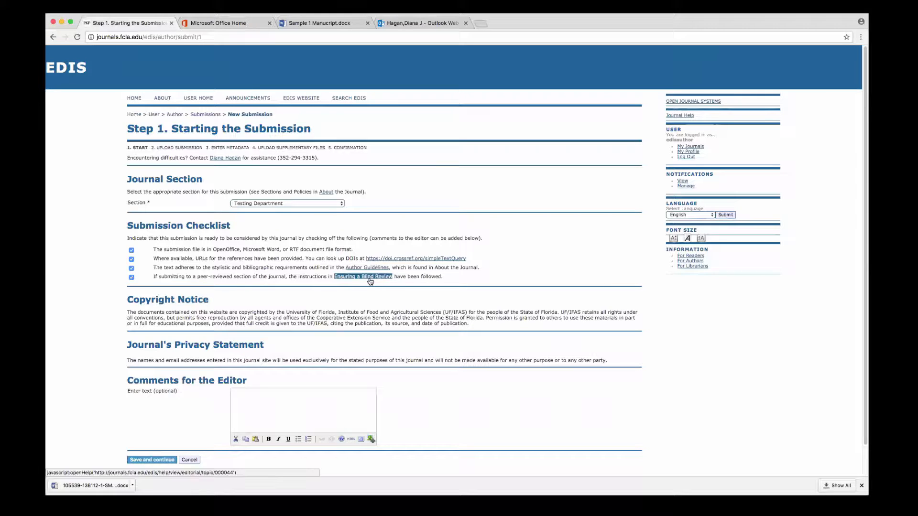
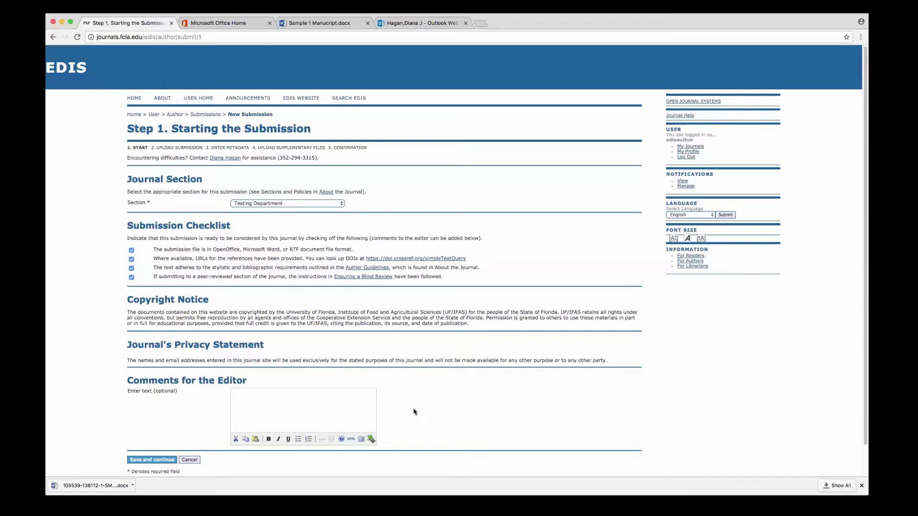
{"action": "left_click", "coordinate": [331, 410]}
{"action": "left_click", "coordinate": [164, 461]}
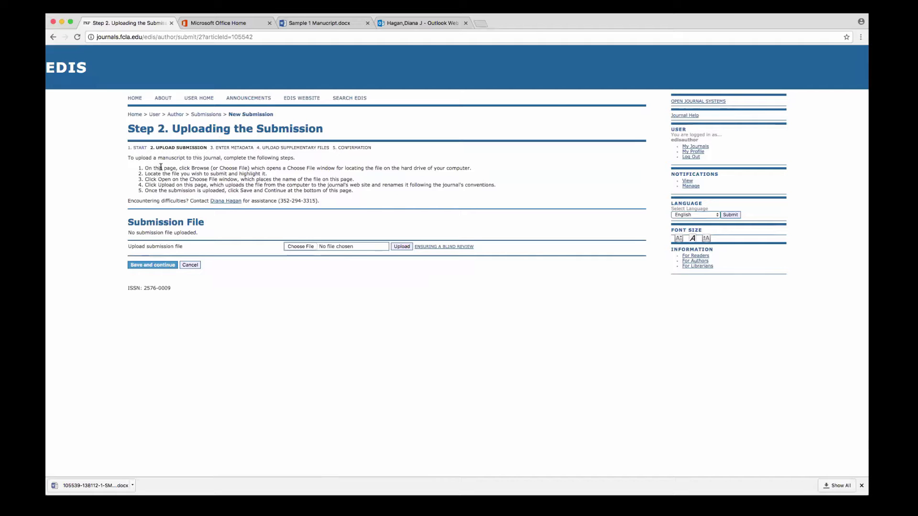
{"action": "mouse_move", "coordinate": [138, 168]}
{"action": "left_mouse_down"}
{"action": "mouse_move", "coordinate": [242, 185]}
{"action": "mouse_move", "coordinate": [140, 170]}
{"action": "left_mouse_up"}
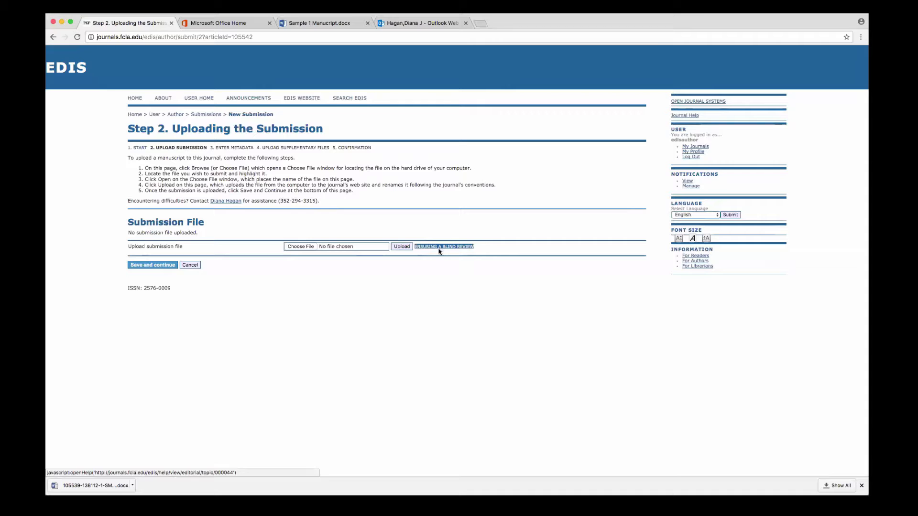
{"action": "left_click", "coordinate": [301, 246]}
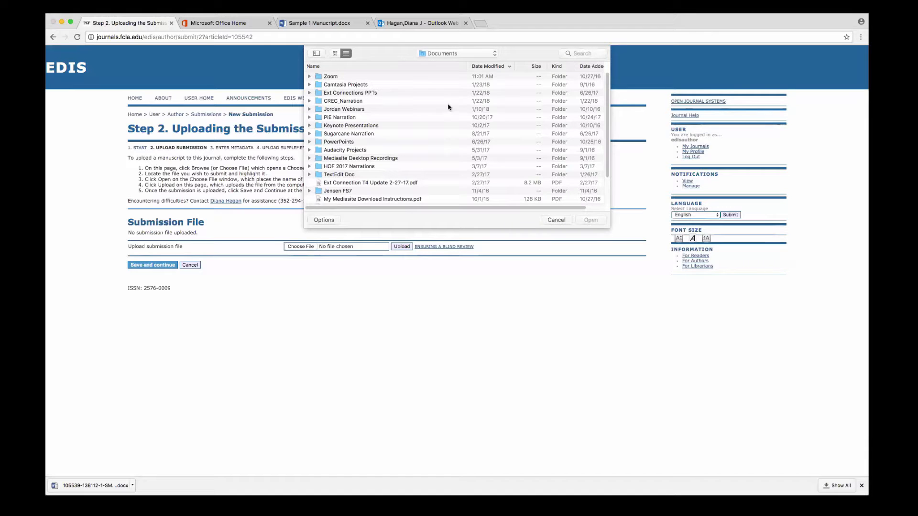
{"action": "left_click", "coordinate": [495, 54]}
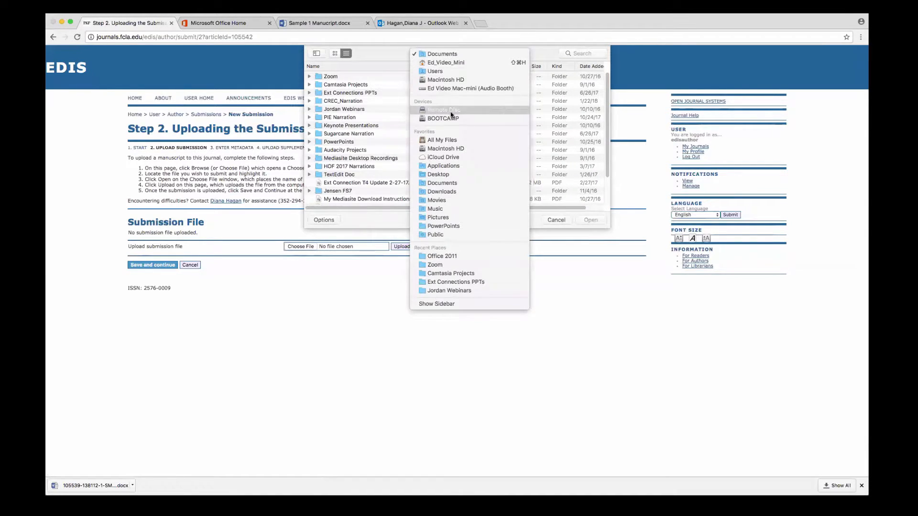
{"action": "left_click", "coordinate": [445, 191]}
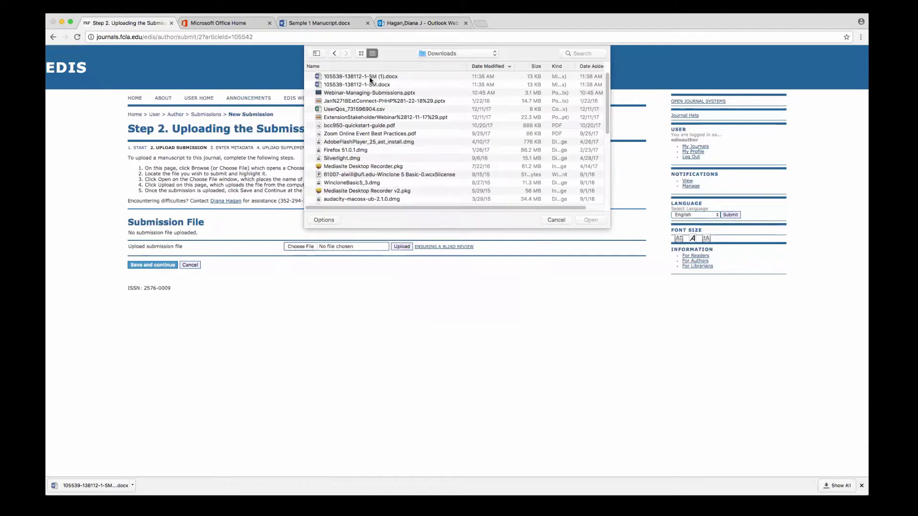
{"action": "left_click", "coordinate": [340, 76]}
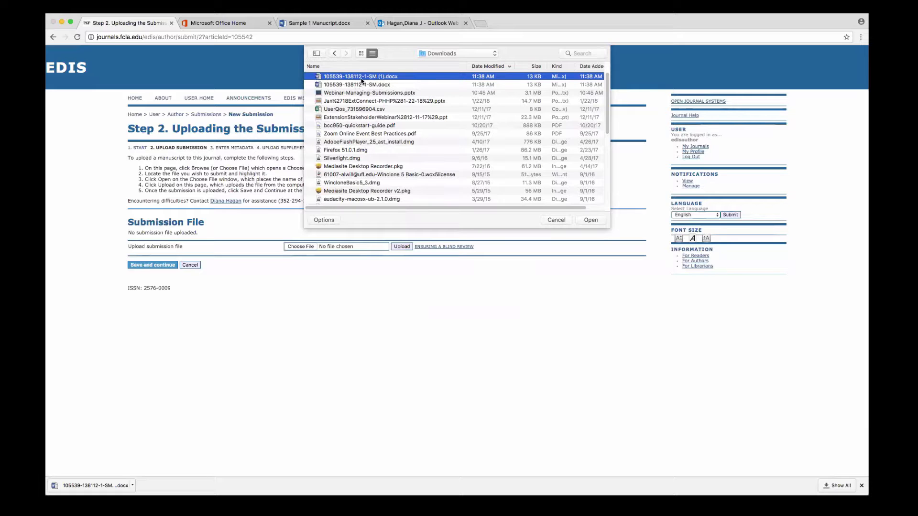
{"action": "left_click", "coordinate": [588, 220]}
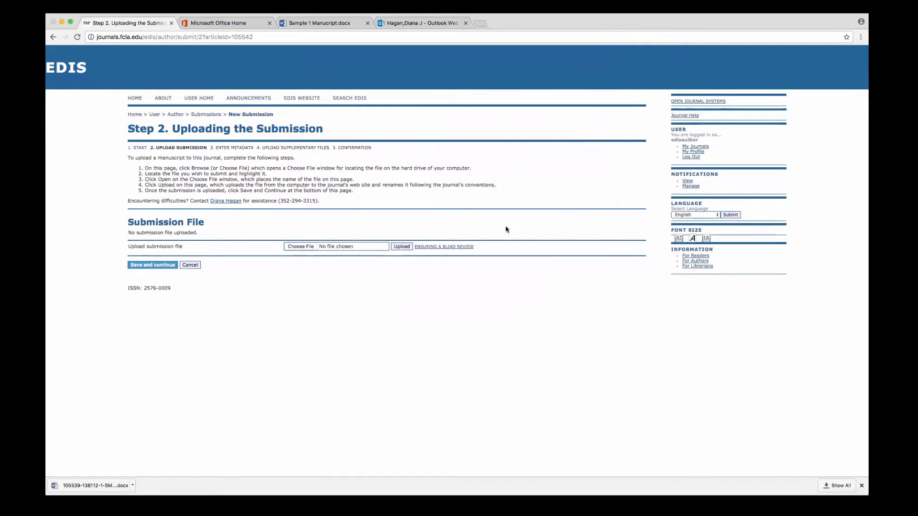
{"action": "left_click", "coordinate": [402, 247]}
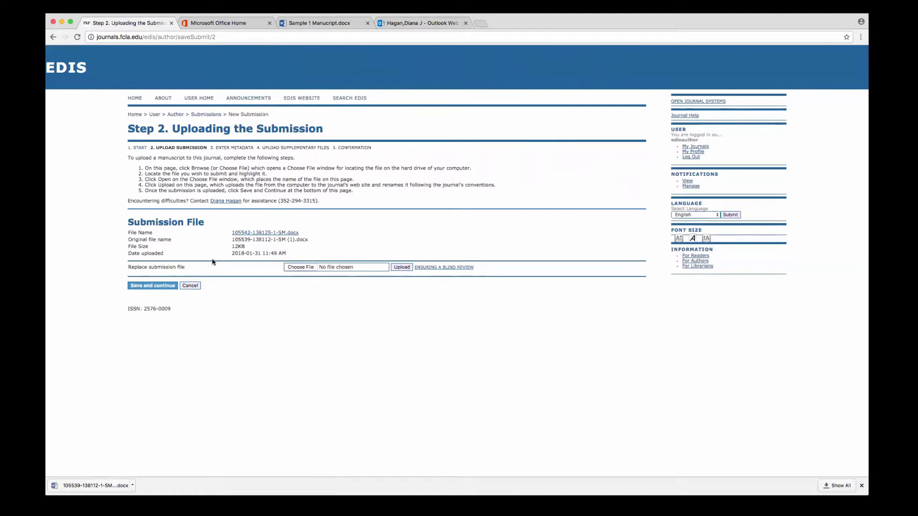
{"action": "left_click", "coordinate": [152, 286]}
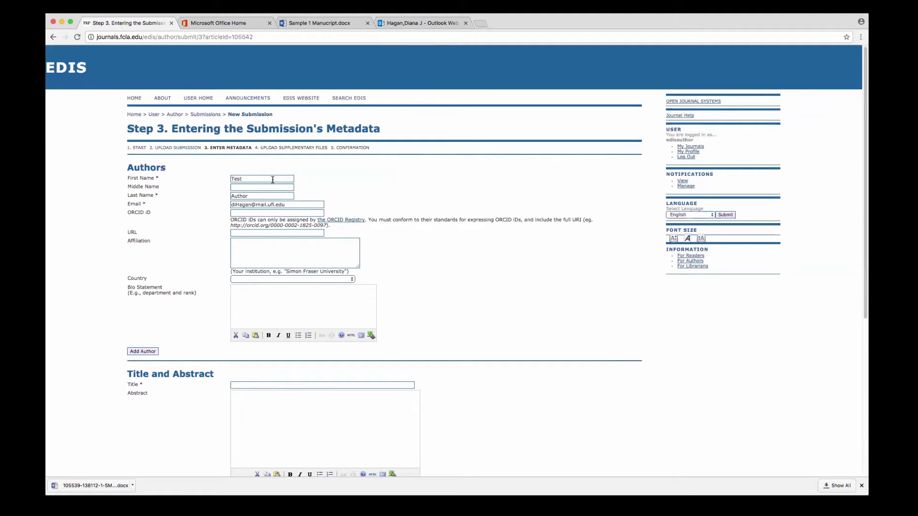
- Add a second author to the submission and enter the author's first name, last name and e-mail
{"action": "left_click_drag", "start_coordinate": [209, 181], "coordinate": [383, 342]}
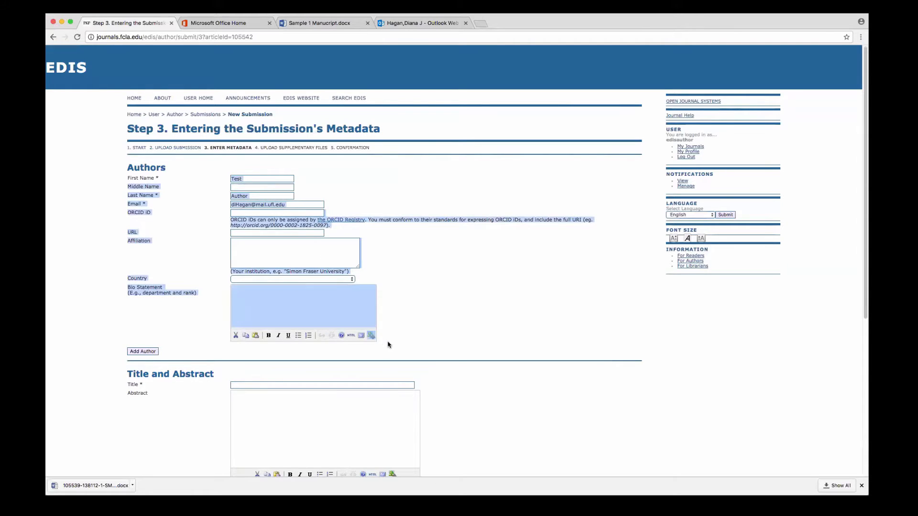
{"action": "left_click", "coordinate": [453, 290]}
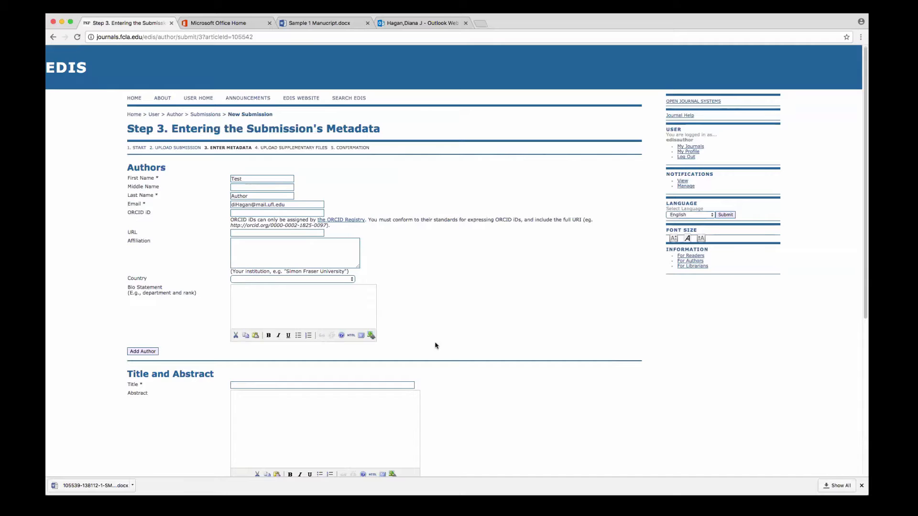
{"action": "left_click", "coordinate": [145, 351]}
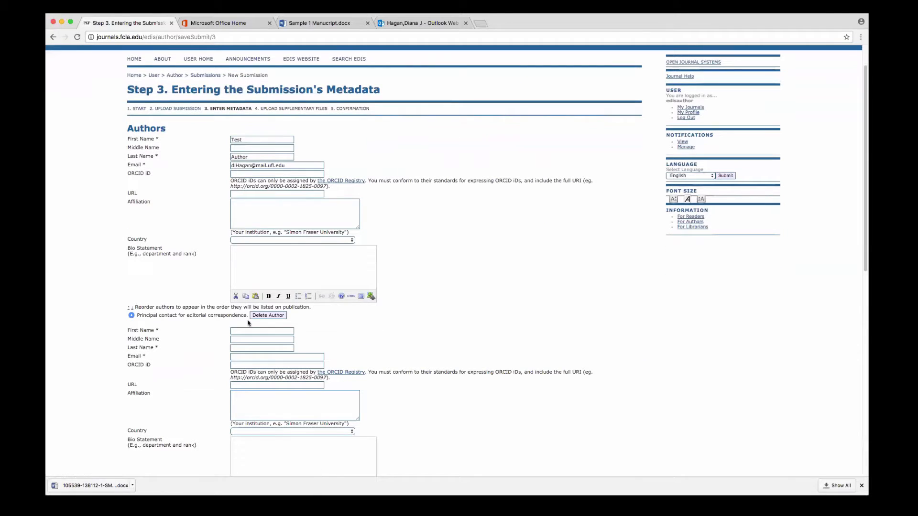
{"action": "left_click", "coordinate": [273, 331]}
{"action": "type", "text": "A"}
{"action": "key", "text": "Tab"}
{"action": "key", "text": "Tab"}
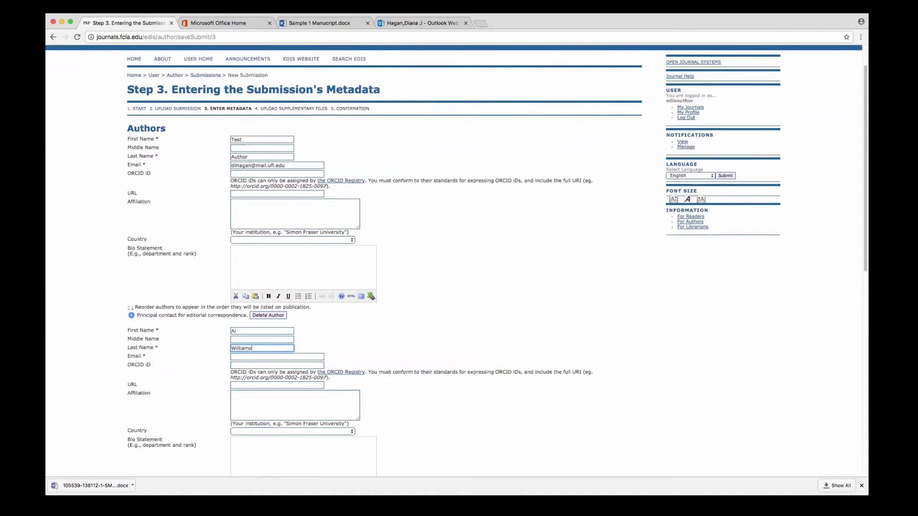
{"action": "left_click", "coordinate": [272, 357]}
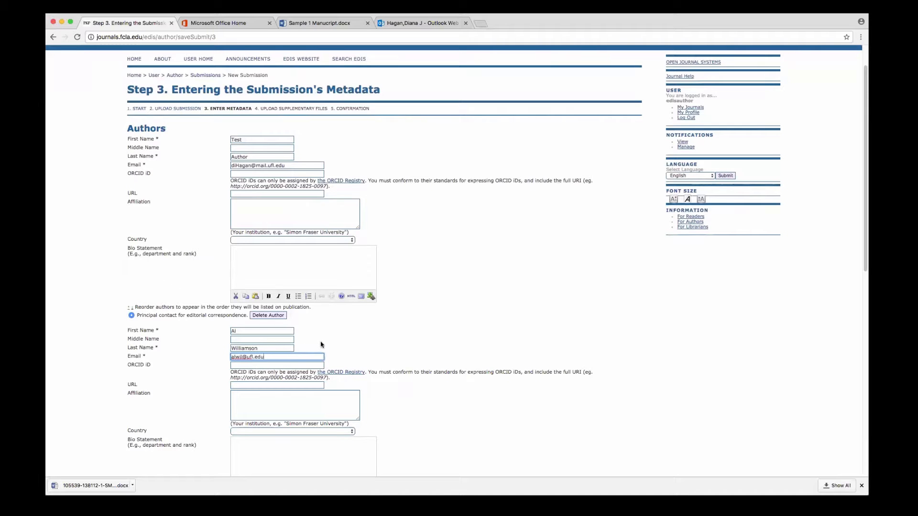
- Enter University of Florida as the second author's affiliation, leaving the country and bio statement empty
{"action": "scroll", "coordinate": [322, 351], "scroll_direction": "up", "scroll_amount": 1}
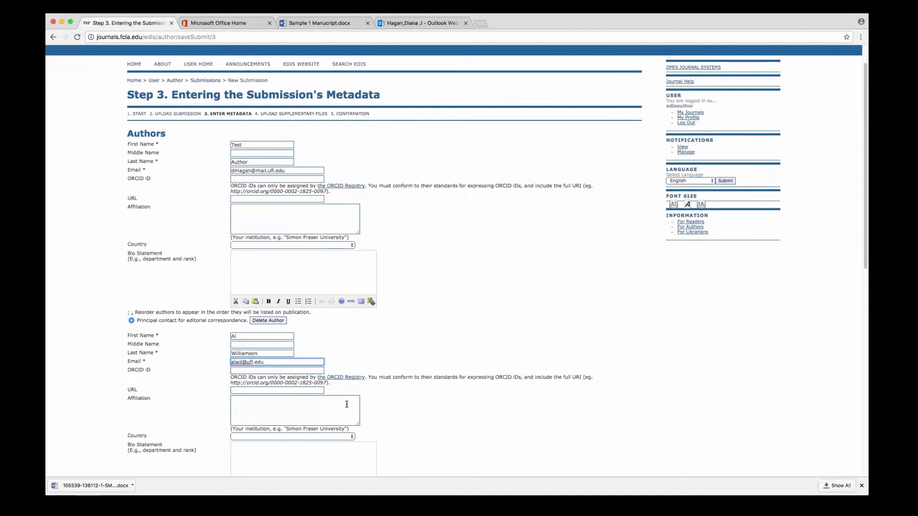
{"action": "left_click", "coordinate": [353, 400]}
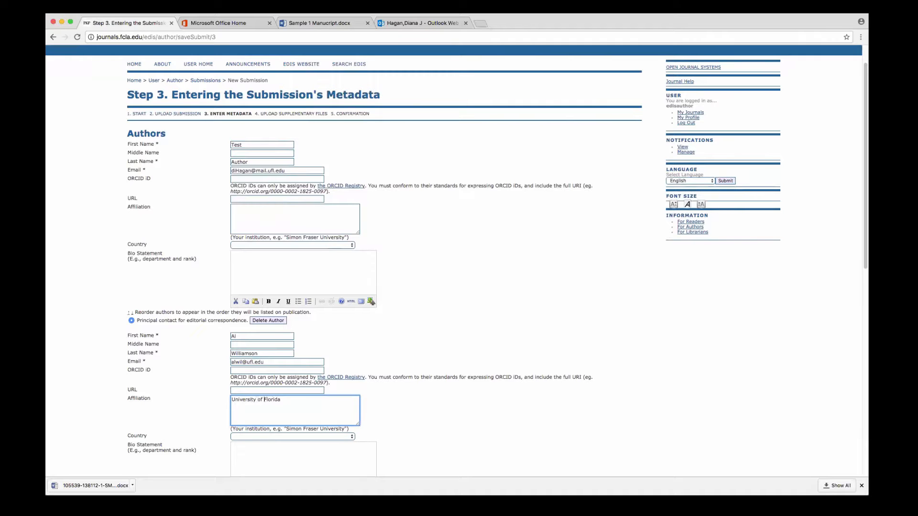
{"action": "scroll", "coordinate": [446, 432], "scroll_direction": "up", "scroll_amount": 1}
{"action": "left_click", "coordinate": [341, 451]}
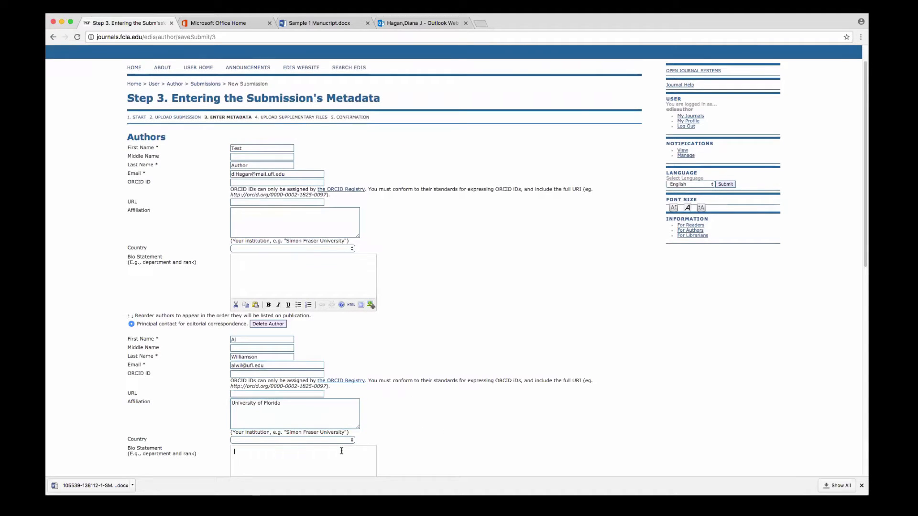
- Keep the original author as principal contact and move the added author to first place in the author order
{"action": "scroll", "coordinate": [363, 447], "scroll_direction": "up", "scroll_amount": 2}
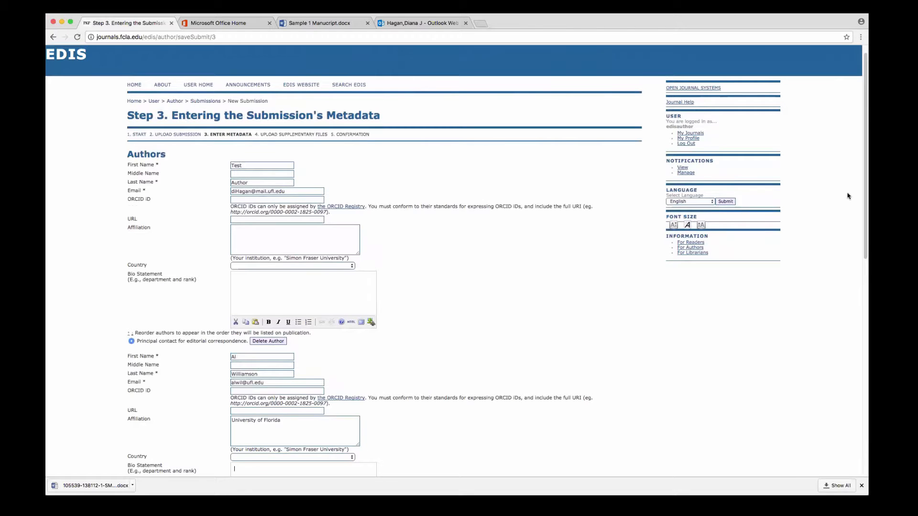
{"action": "left_click_drag", "start_coordinate": [866, 196], "coordinate": [865, 302]}
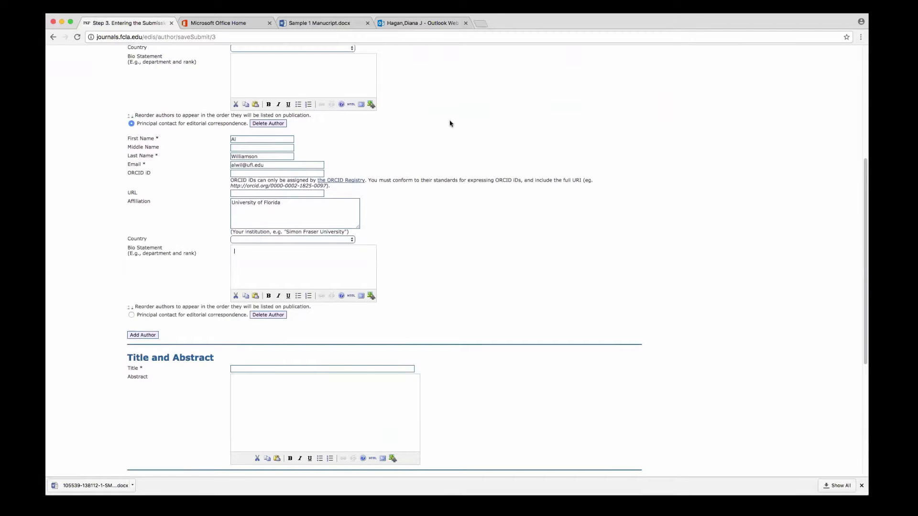
{"action": "scroll", "coordinate": [449, 124], "scroll_direction": "up", "scroll_amount": 5}
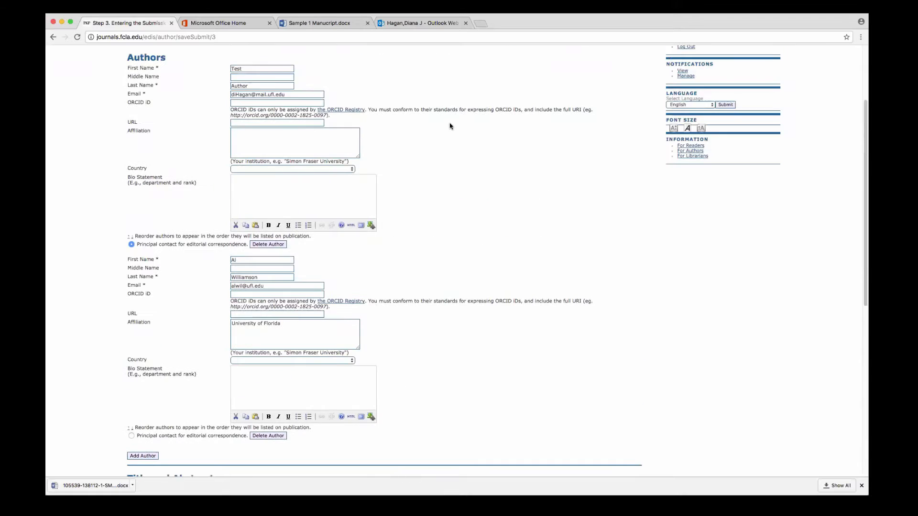
{"action": "left_click", "coordinate": [132, 436]}
{"action": "left_click", "coordinate": [131, 245]}
{"action": "left_click", "coordinate": [128, 429]}
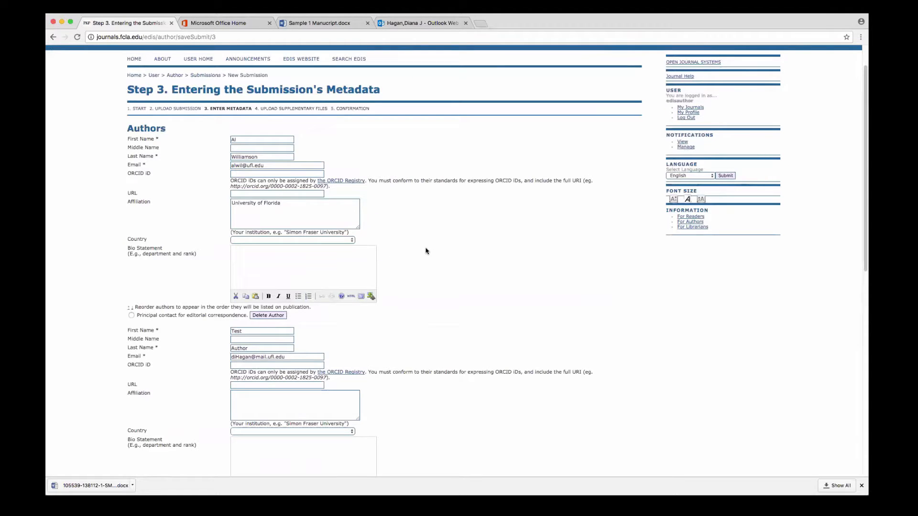
- Enter Testing Author and Reviewer process as the submission title and This is a test document. as the abstract
{"action": "scroll", "coordinate": [427, 252], "scroll_direction": "up", "scroll_amount": 1}
{"action": "scroll", "coordinate": [427, 252], "scroll_direction": "down", "scroll_amount": 5}
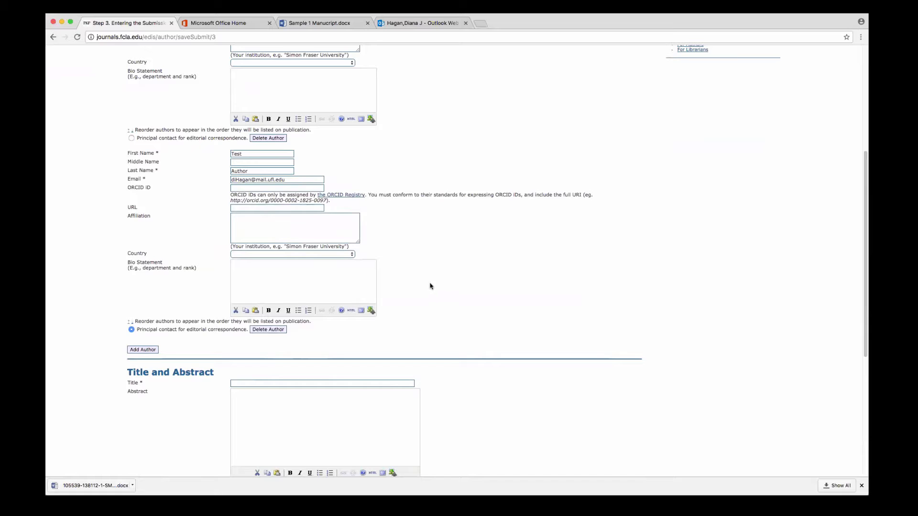
{"action": "scroll", "coordinate": [462, 273], "scroll_direction": "up", "scroll_amount": 1}
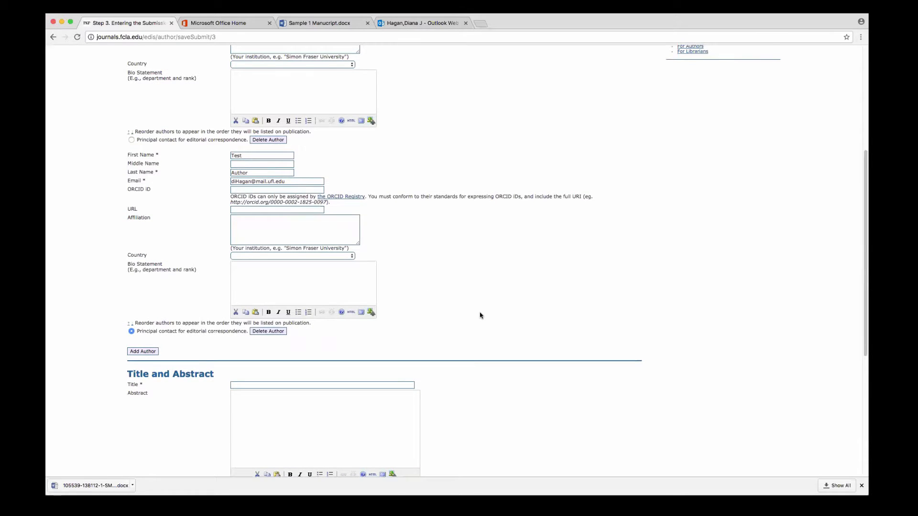
{"action": "scroll", "coordinate": [480, 316], "scroll_direction": "up", "scroll_amount": 2}
{"action": "left_click", "coordinate": [349, 420]}
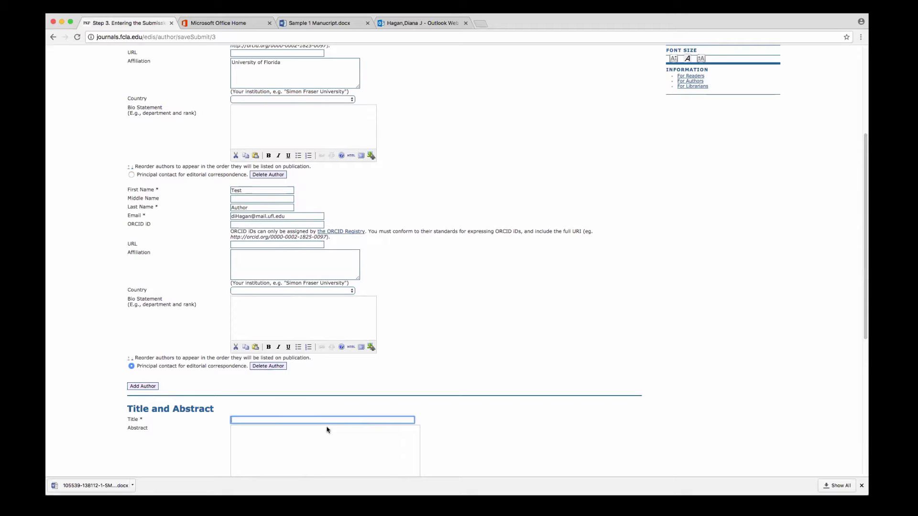
{"action": "type", "text": "Testing Author and REvi"}
{"action": "key", "text": "BackSpace"}
{"action": "key", "text": "BackSpace"}
{"action": "key", "text": "BackSpace"}
{"action": "key", "text": "BackSpace"}
{"action": "key", "text": "BackSpace"}
{"action": "key", "text": "BackSpace"}
{"action": "left_click", "coordinate": [337, 430]}
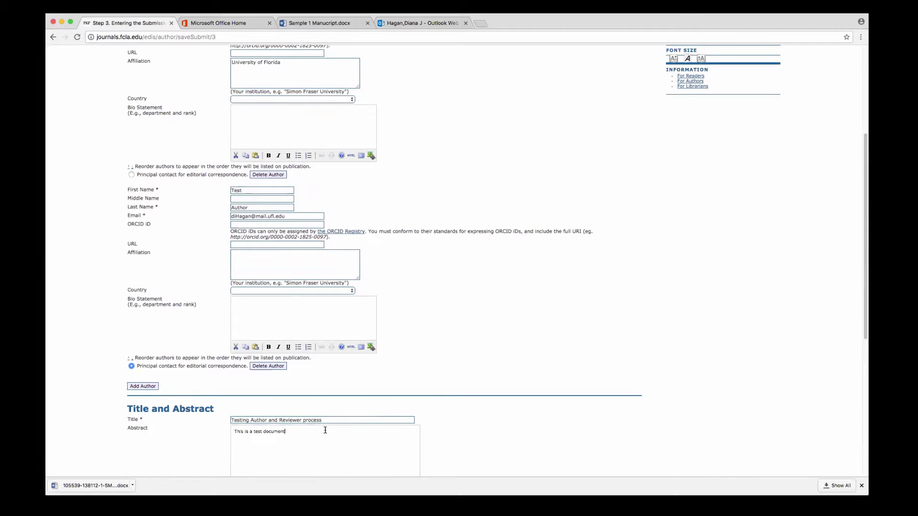
- Check the metadata form, leaving supporting agencies and references empty, and save it to continue to the supplementary files step
{"action": "scroll", "coordinate": [350, 420], "scroll_direction": "up", "scroll_amount": 5}
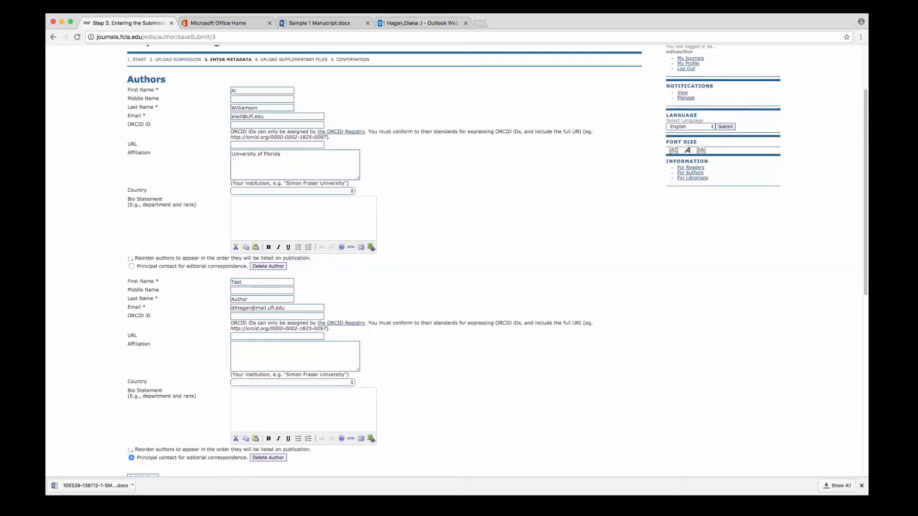
{"action": "scroll", "coordinate": [859, 118], "scroll_direction": "down", "scroll_amount": 3}
{"action": "scroll", "coordinate": [457, 261], "scroll_direction": "down", "scroll_amount": 15}
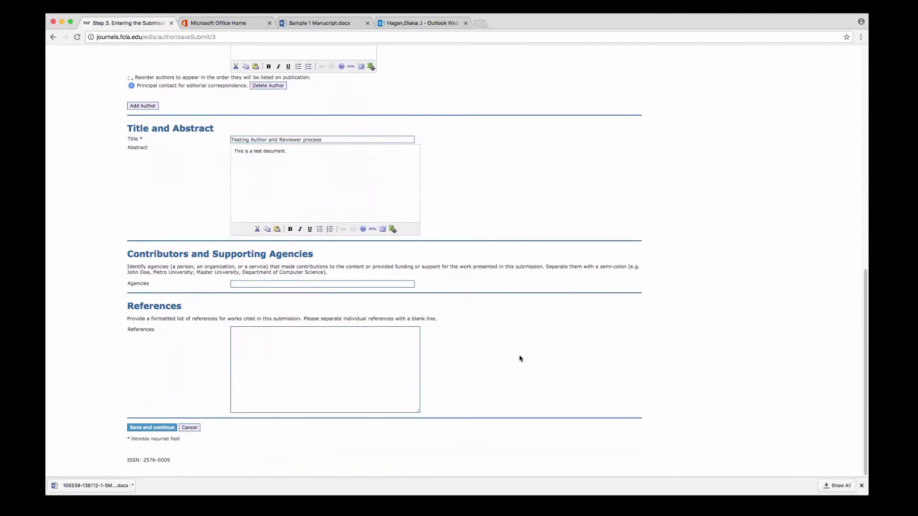
{"action": "left_click", "coordinate": [317, 283]}
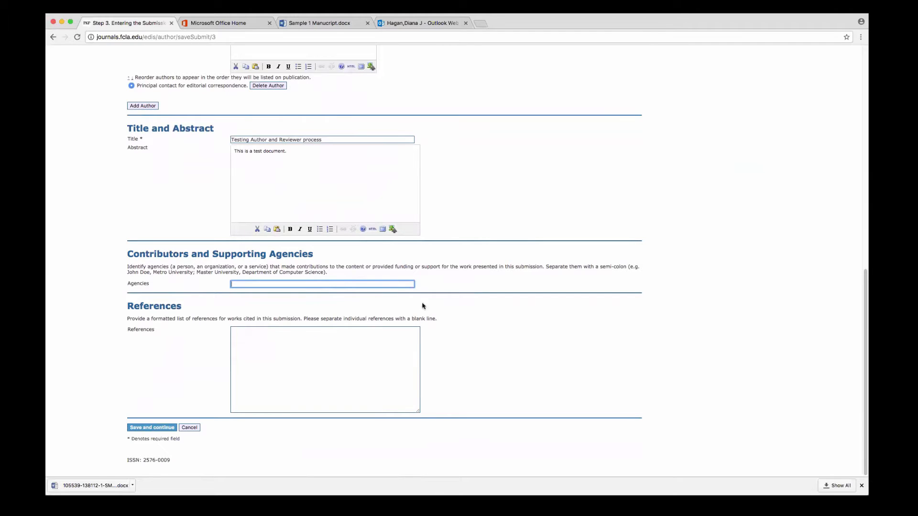
{"action": "left_click", "coordinate": [336, 332]}
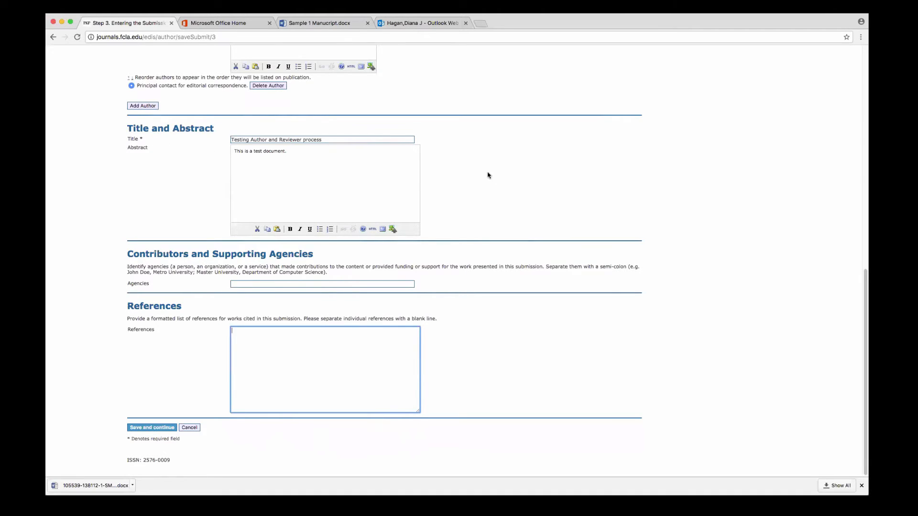
{"action": "left_click", "coordinate": [511, 192]}
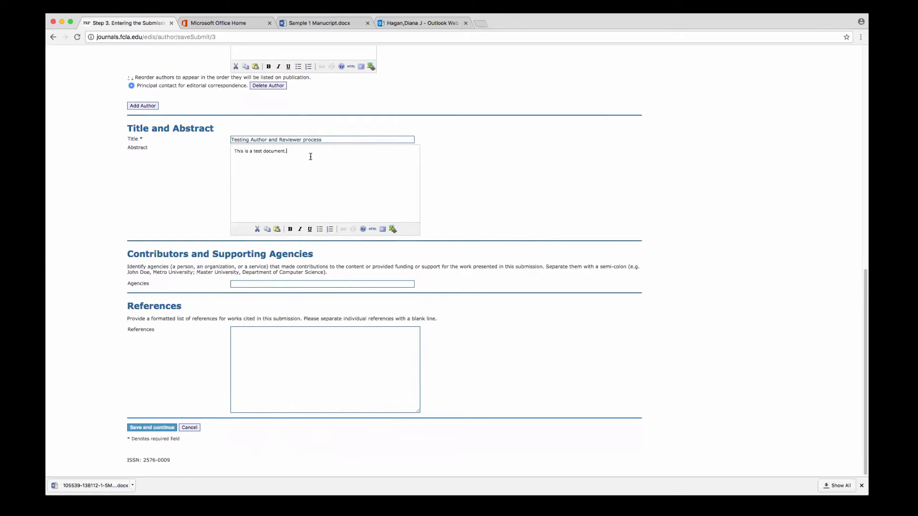
{"action": "left_click_drag", "start_coordinate": [301, 151], "coordinate": [245, 137]}
{"action": "scroll", "coordinate": [865, 373], "scroll_direction": "up", "scroll_amount": 6}
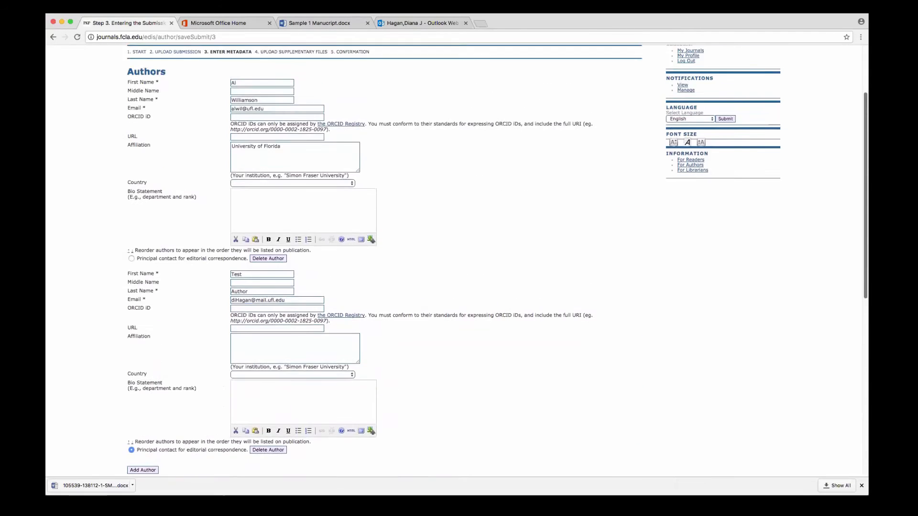
{"action": "scroll", "coordinate": [756, 378], "scroll_direction": "down", "scroll_amount": 15}
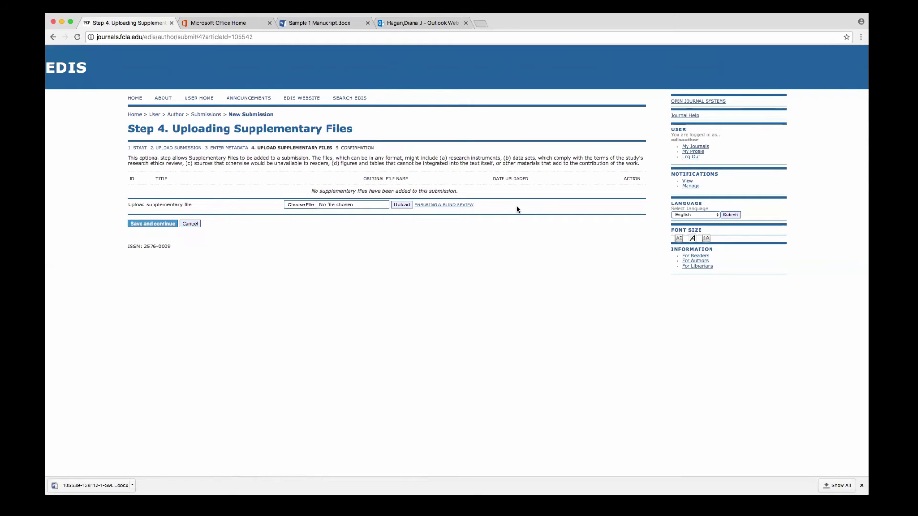
- Upload Webinar-Managing-Submissions.pptx from the Downloads folder as a supplementary file
{"action": "left_click", "coordinate": [304, 205]}
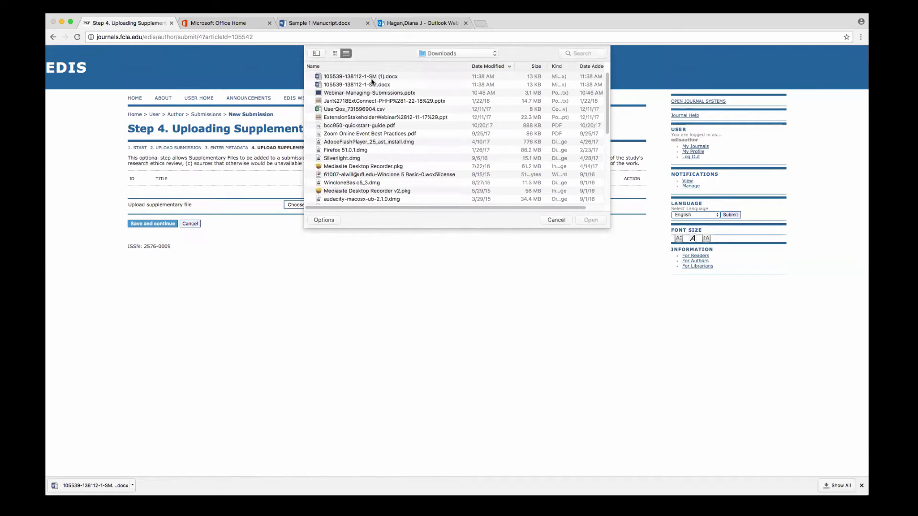
{"action": "left_click", "coordinate": [373, 92]}
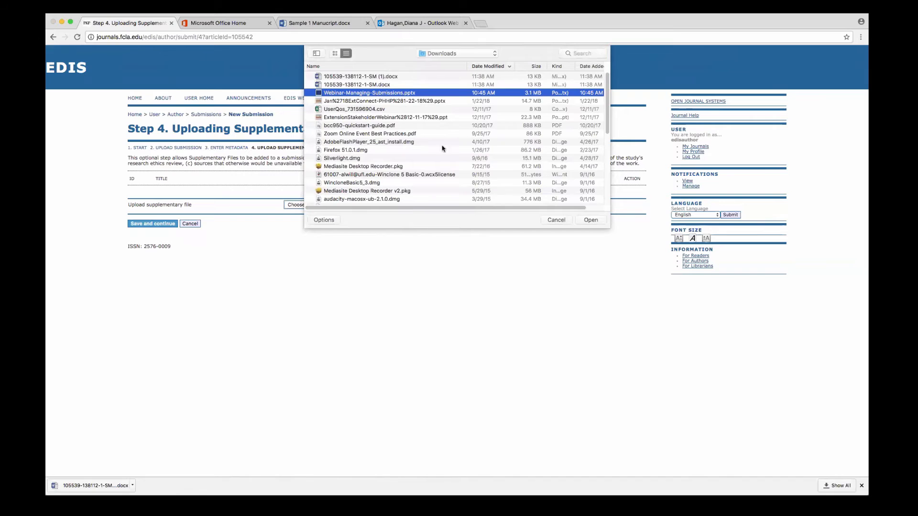
{"action": "left_click", "coordinate": [591, 220]}
{"action": "left_click", "coordinate": [402, 205]}
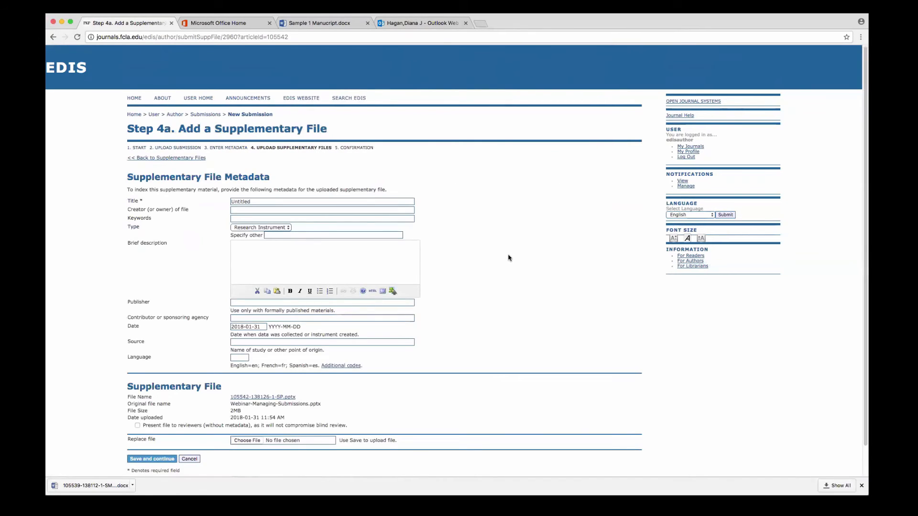
- Title the supplementary file Webinar Powerpoint, set its type to Other with the option to present it to reviewers, and save its metadata
{"action": "left_click_drag", "start_coordinate": [264, 201], "coordinate": [231, 201]}
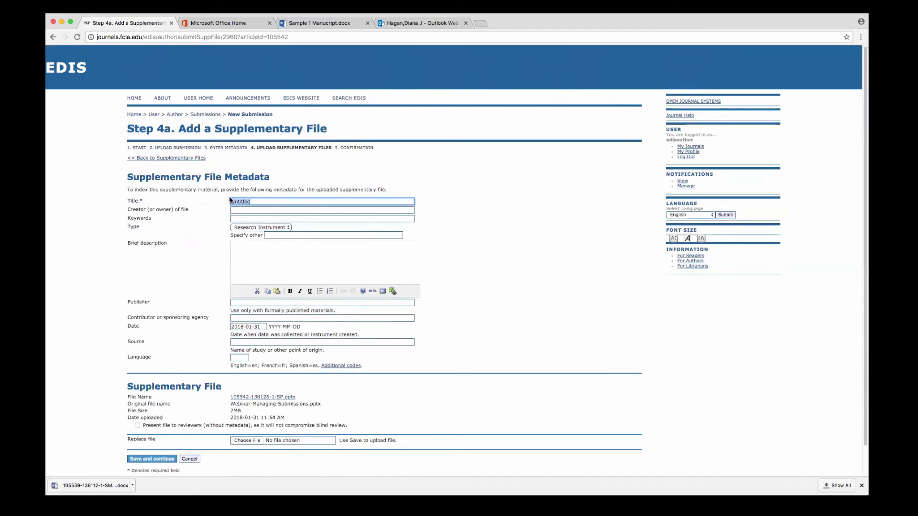
{"action": "type", "text": "Webinar Powerpoint"}
{"action": "left_click", "coordinate": [288, 228]}
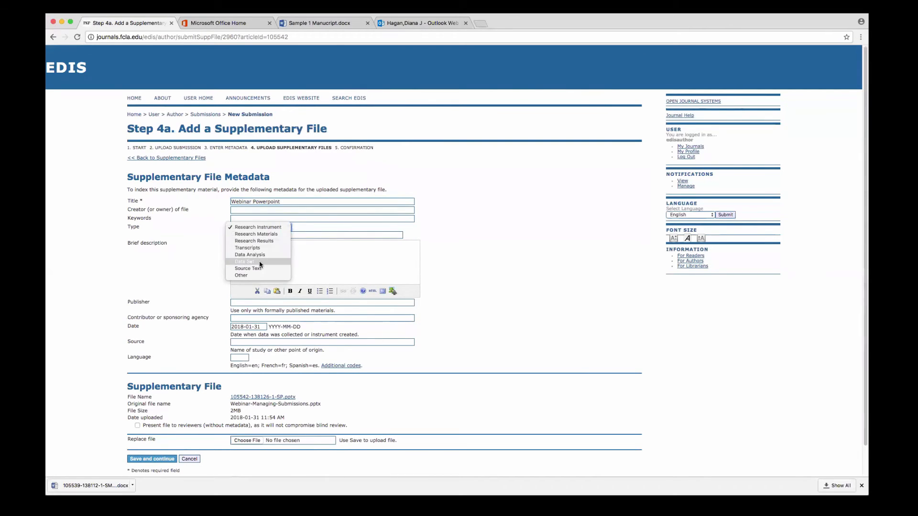
{"action": "left_click", "coordinate": [253, 276]}
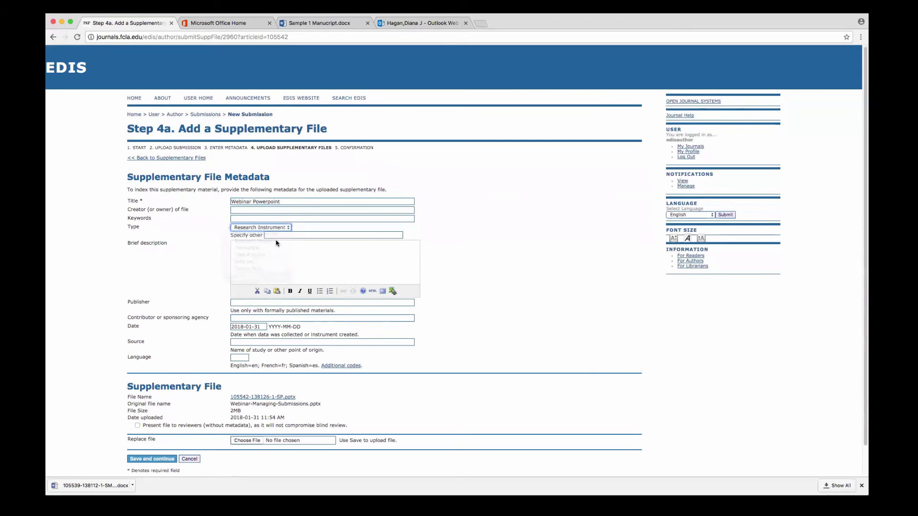
{"action": "left_click", "coordinate": [290, 259]}
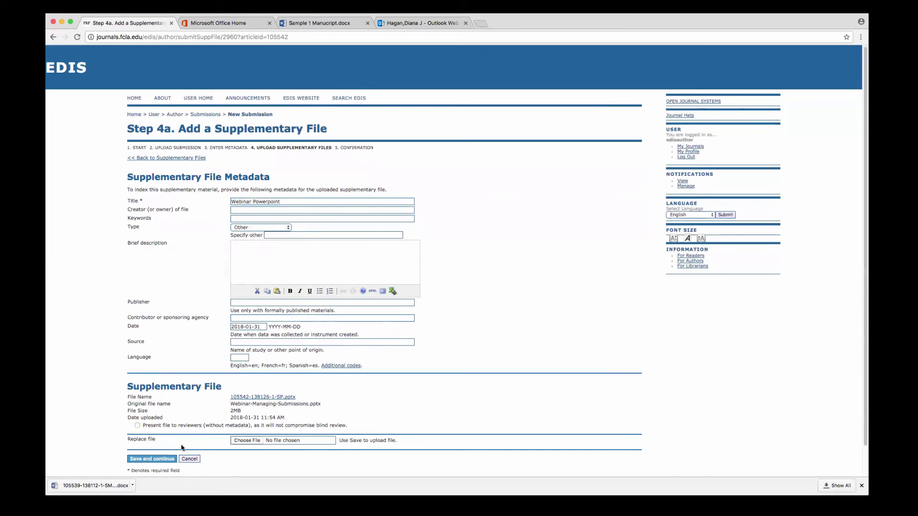
{"action": "left_click", "coordinate": [138, 425]}
{"action": "left_click", "coordinate": [152, 460]}
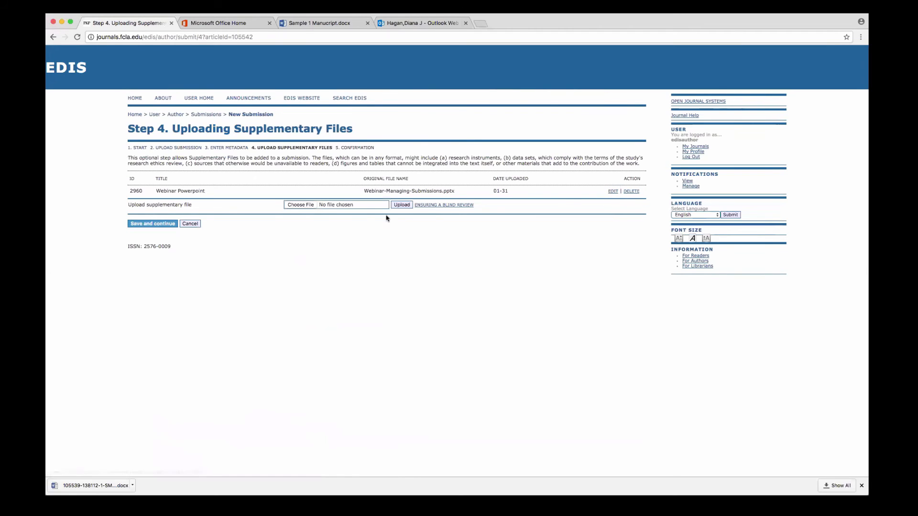
- Continue to the confirmation step to finish the submission, and open the list of active submissions
{"action": "left_click", "coordinate": [154, 223]}
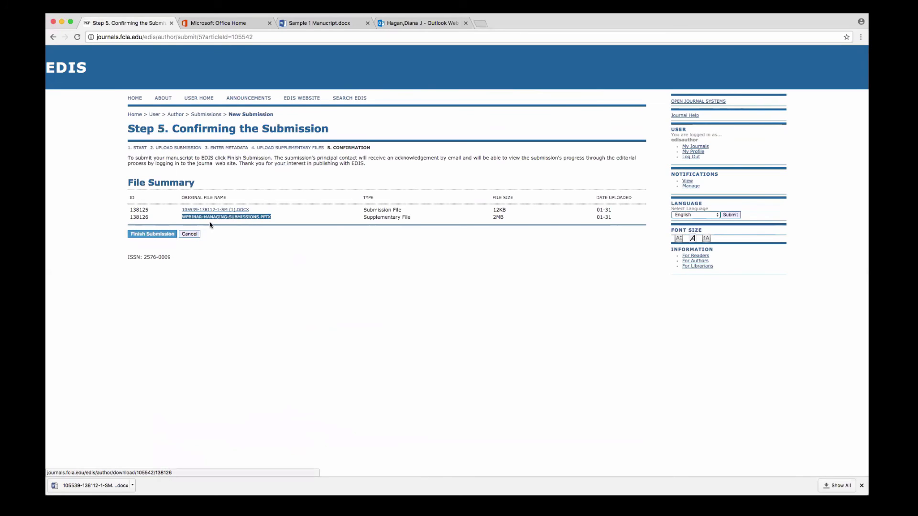
{"action": "left_click", "coordinate": [156, 236]}
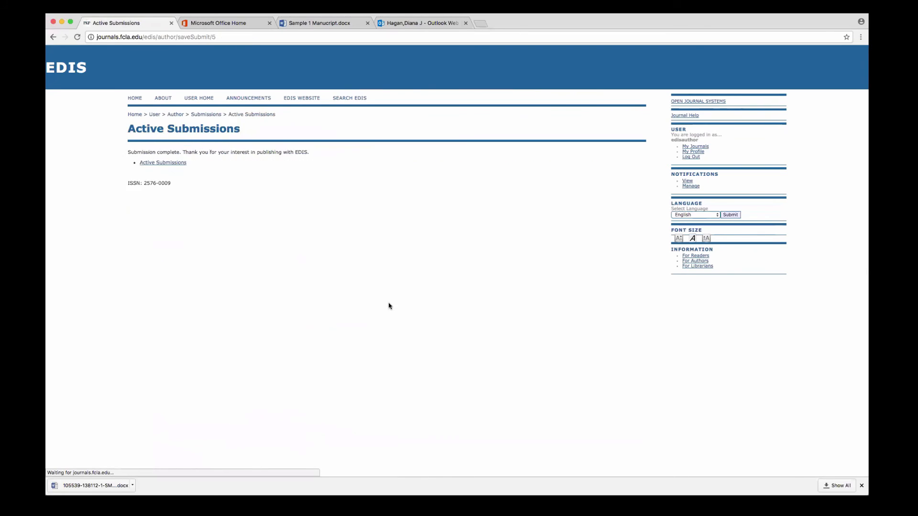
{"action": "left_click", "coordinate": [164, 163]}
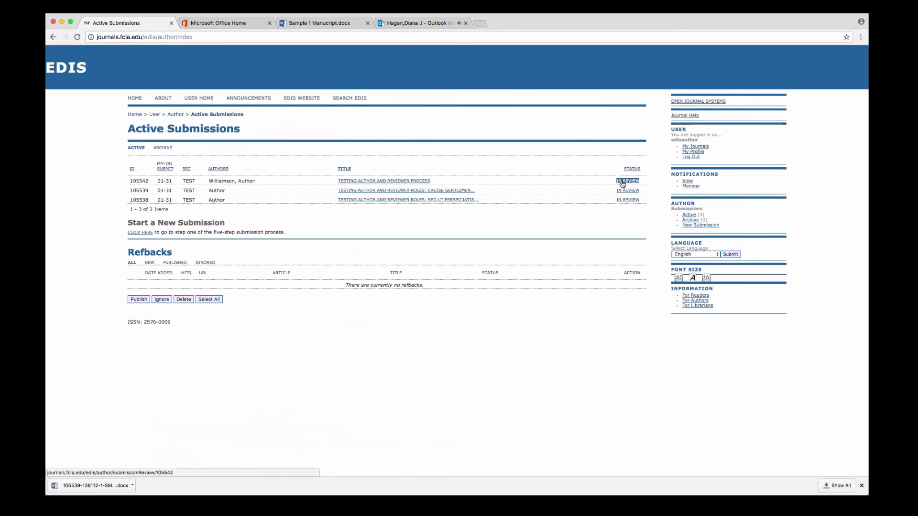
- Open the summary of Testing Author and Reviewer process, and open and save its supplementary file's details
{"action": "left_click", "coordinate": [416, 182]}
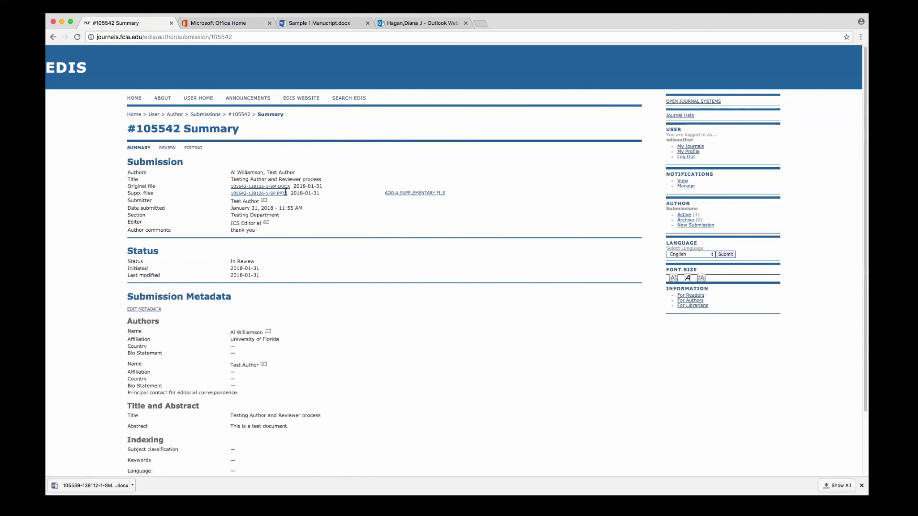
{"action": "left_click", "coordinate": [261, 193]}
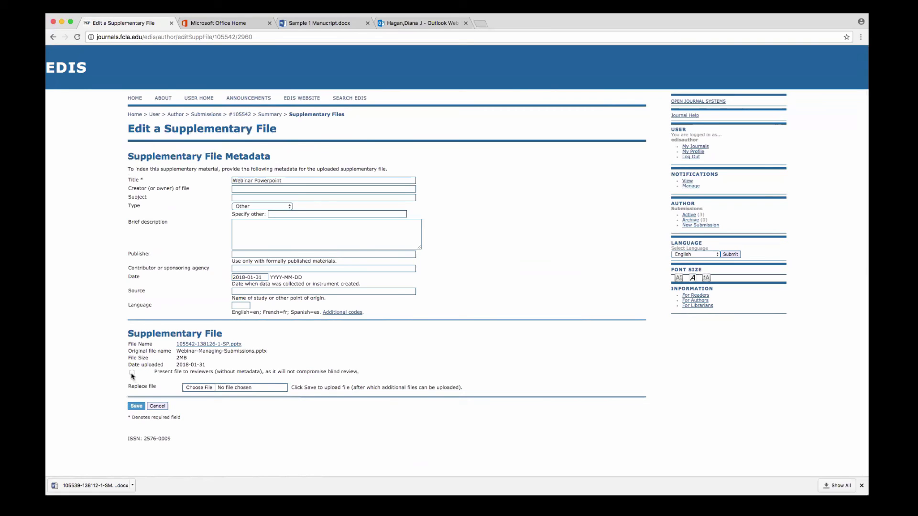
{"action": "left_click", "coordinate": [136, 407]}
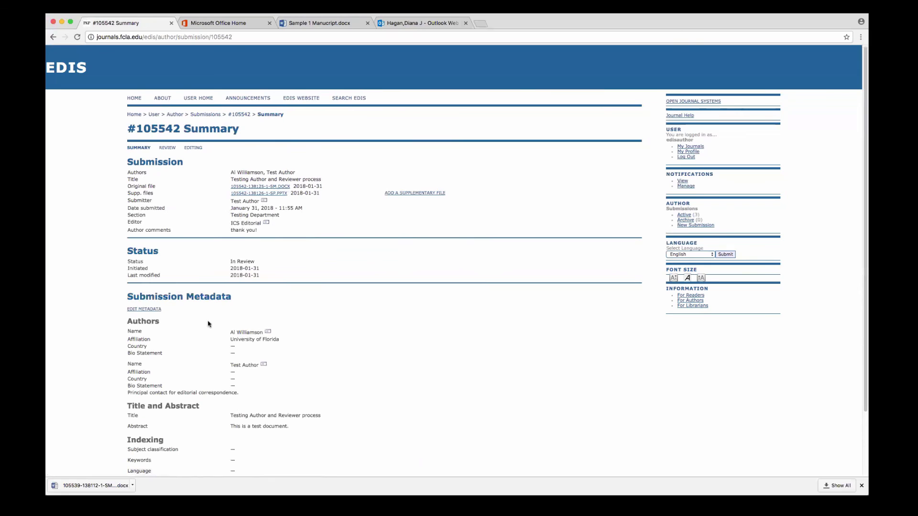
- View the submission's review page and open the editor/author comments under the editor decision
{"action": "left_click", "coordinate": [168, 149]}
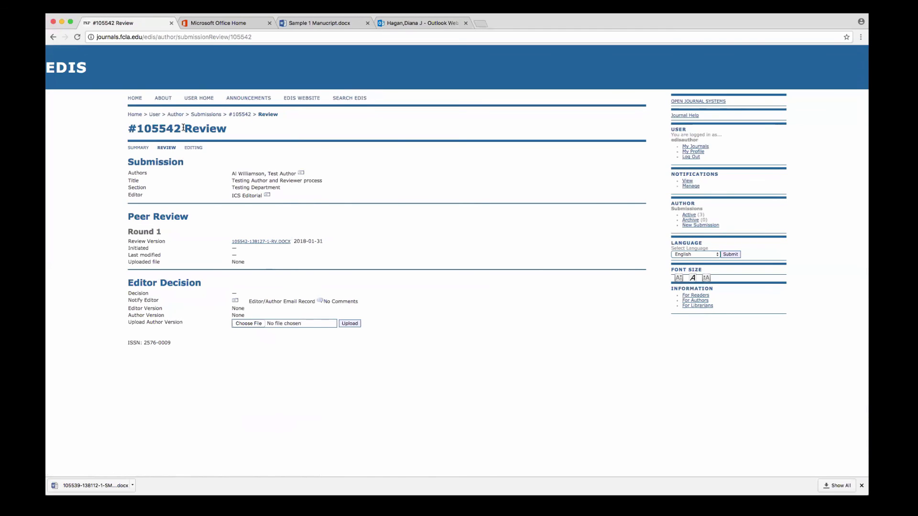
{"action": "left_click", "coordinate": [320, 302]}
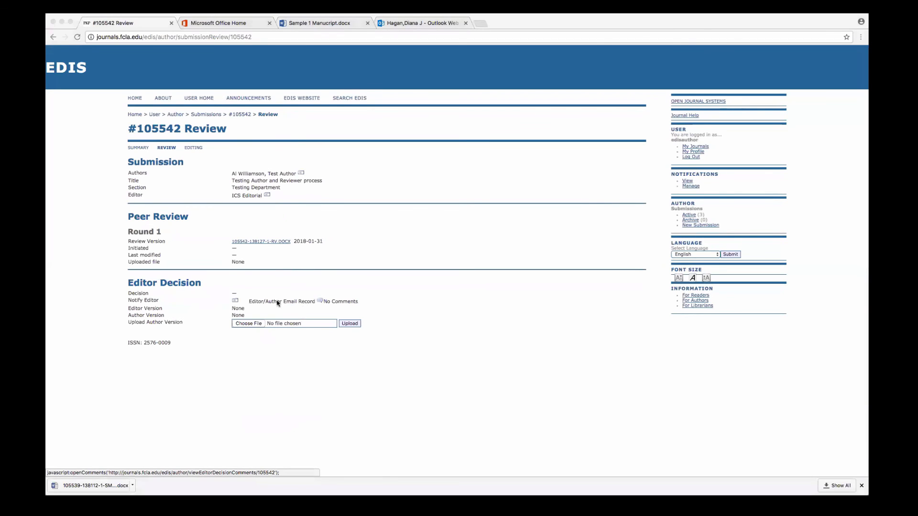